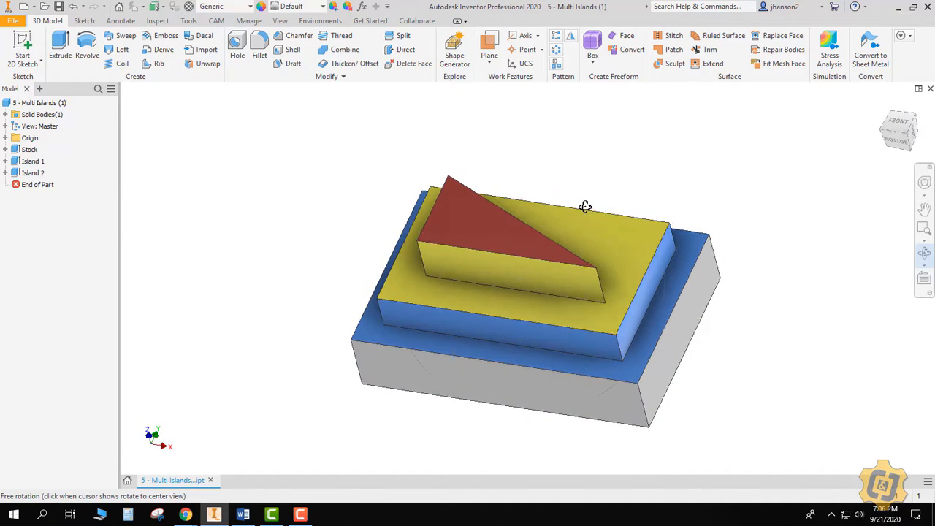
Create a milling setup with its work origin at the upper corner of the stock box at the X and Y minimum.
left_click(216, 20)
left_click(710, 45)
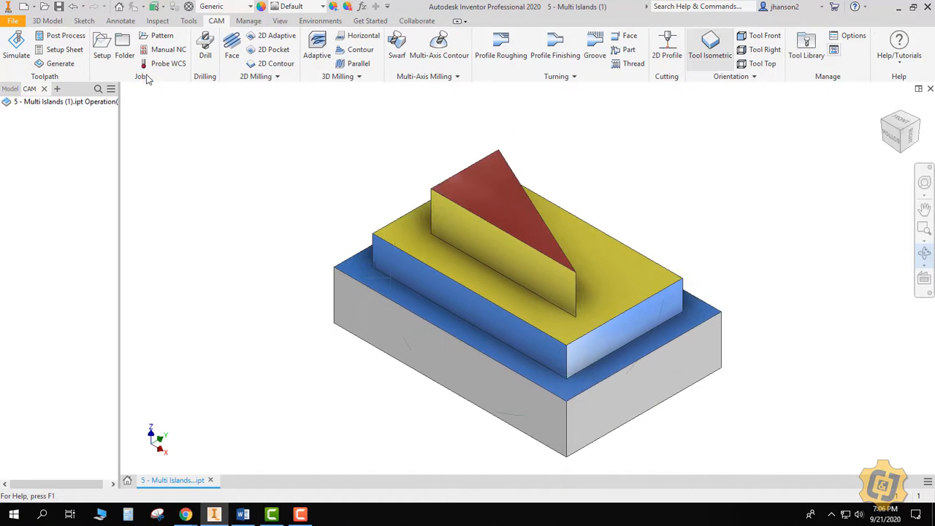
left_click(102, 45)
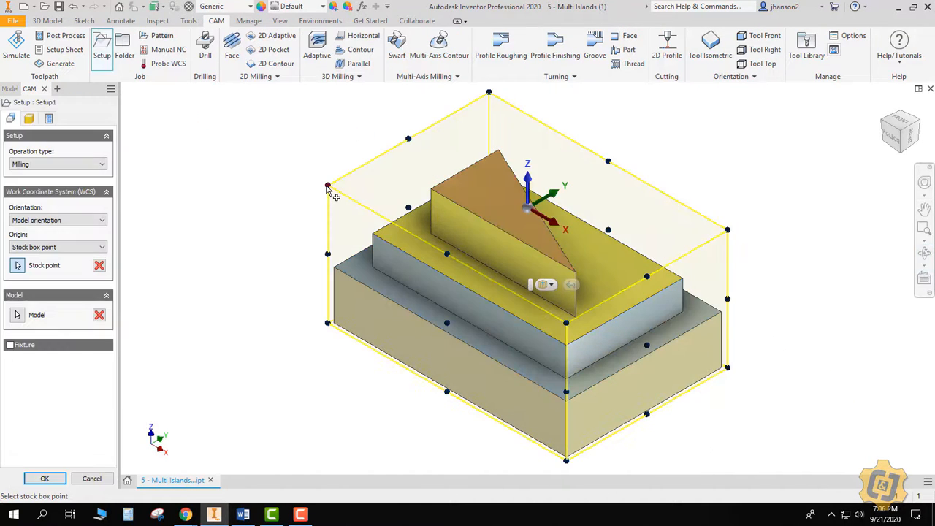
left_click(327, 184)
Set the setup's stock offset mode so the stock box has no extra material around the part, and finish the setup.
left_click(29, 118)
left_click(58, 191)
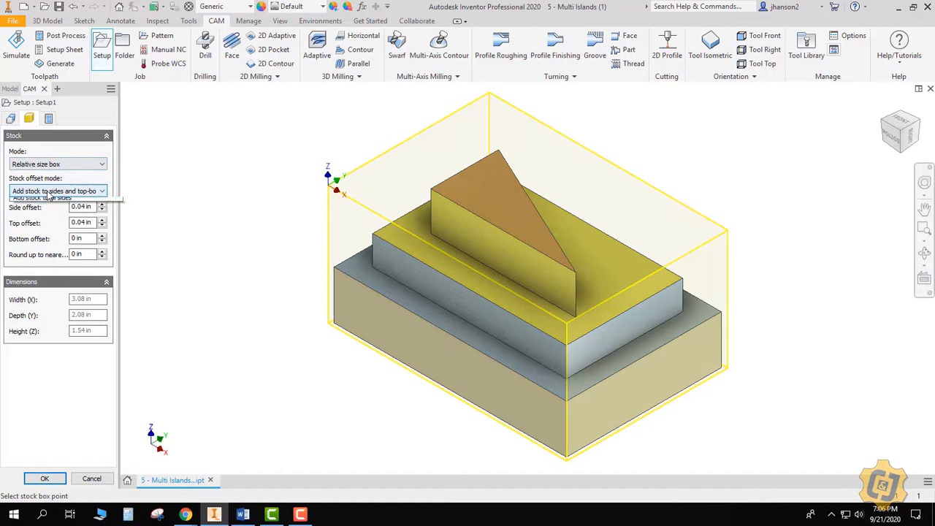
left_click(44, 201)
left_click(46, 478)
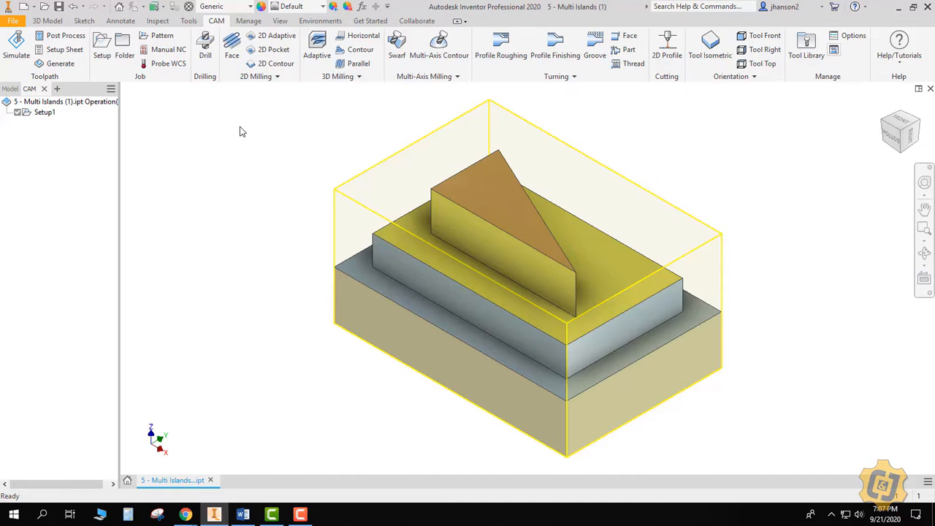
Start a 2D Adaptive operation using the #7 Ø1/2" flat end mill from the custom tool library.
left_click(274, 37)
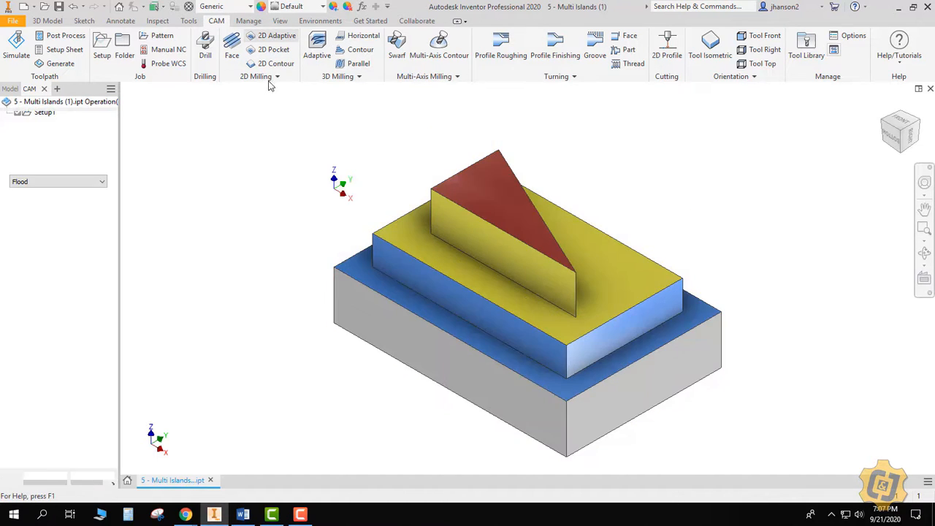
left_click(62, 155)
left_click(298, 222)
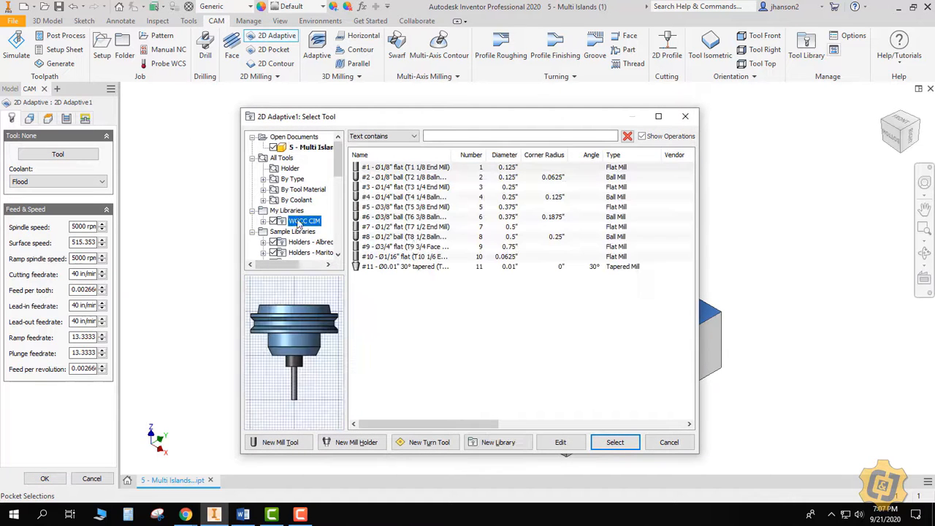
left_click(410, 226)
left_click(615, 442)
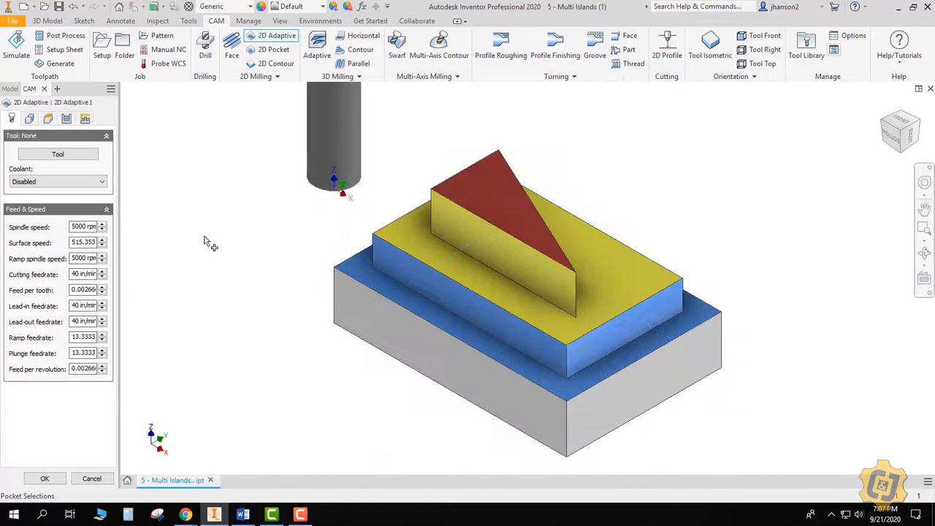
Select the floor faces around the rectangular and triangular islands as pockets and check the adaptive operation's height references.
left_click(29, 118)
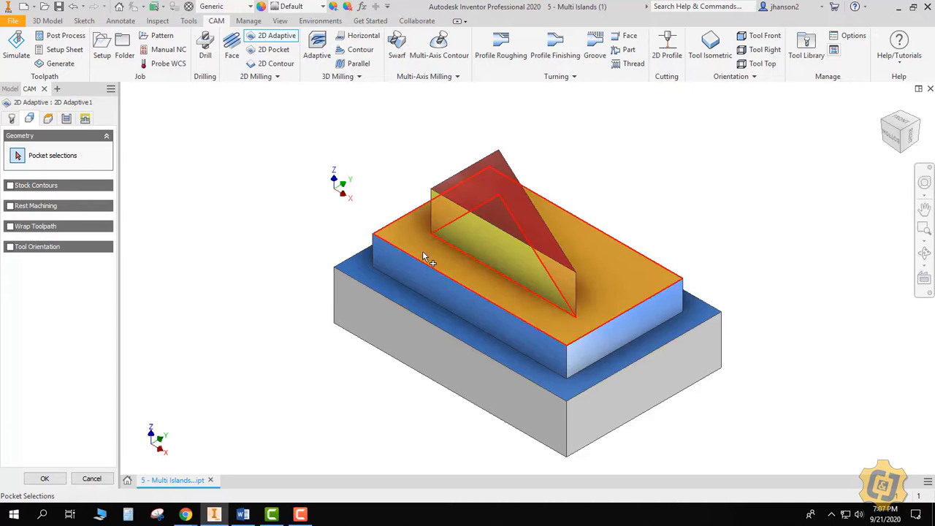
left_click(368, 279)
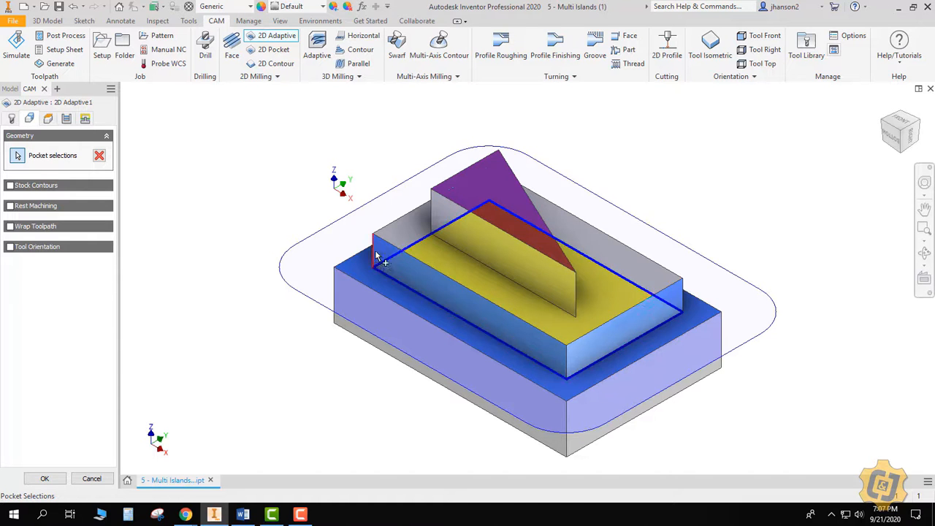
left_click(399, 241)
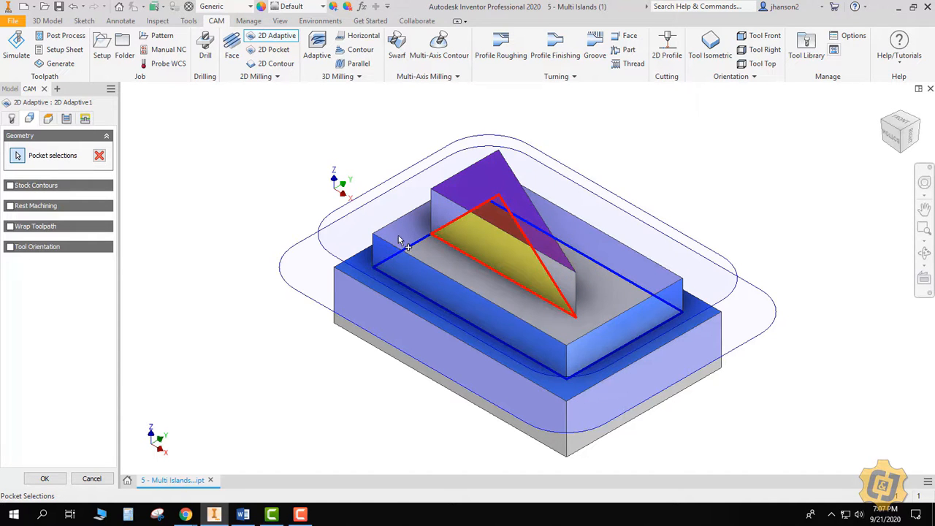
left_click(48, 119)
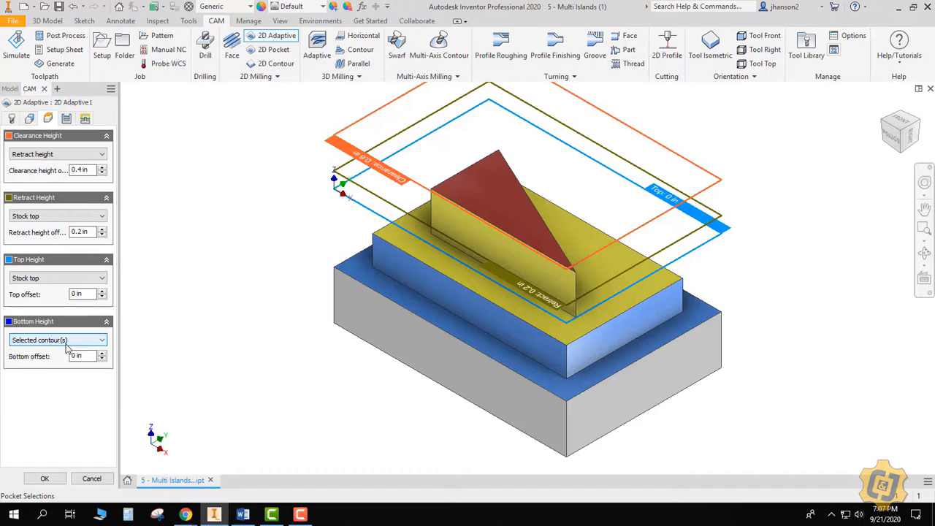
mouse_move(66, 346)
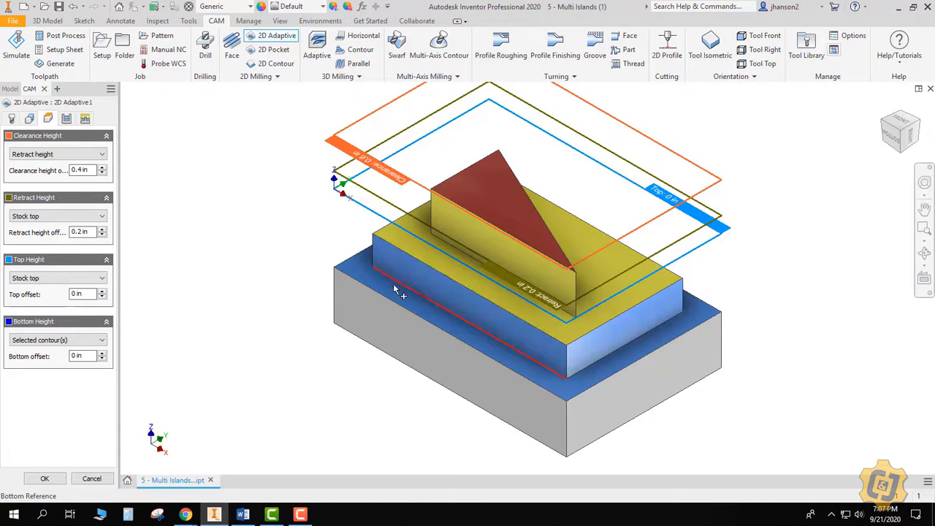
Set the adaptive operation's optimal load expression to 0.2 times the tool diameter.
left_click(63, 120)
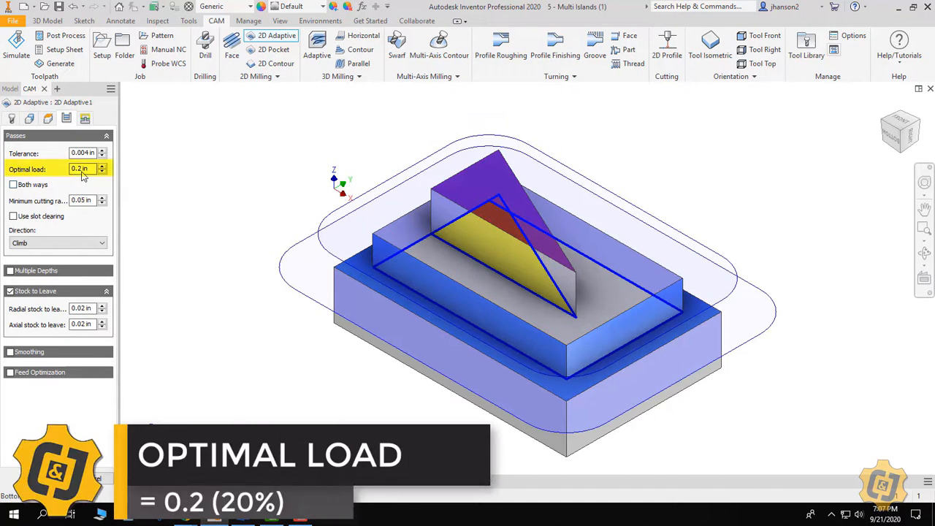
right_click(82, 169)
left_click(121, 243)
left_click(245, 147)
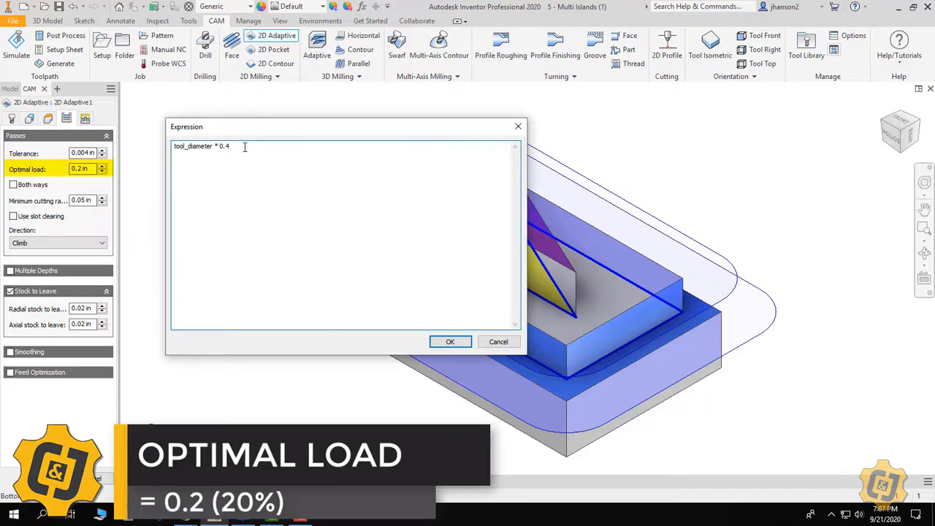
left_click(446, 341)
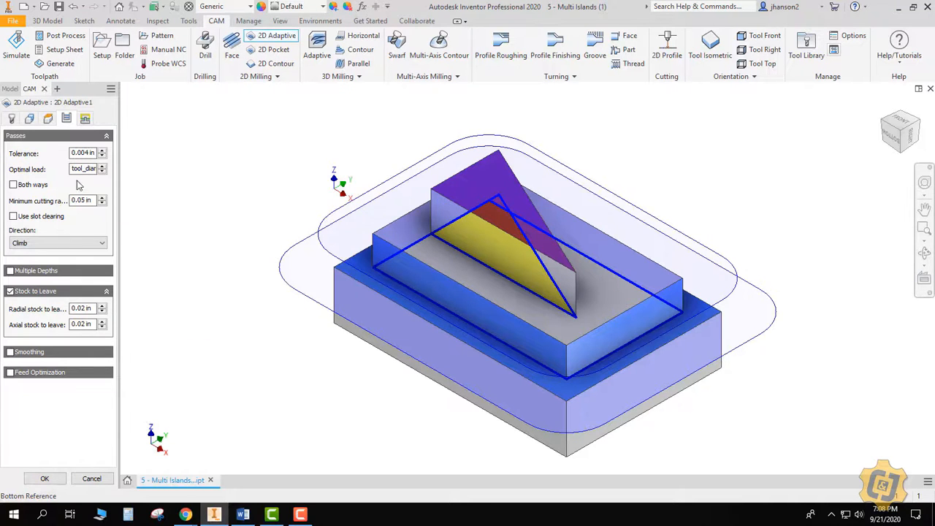
Set the adaptive lift height to 0.04 in and the stay-down level to 40%, and generate the 2D Adaptive toolpath.
left_click(84, 119)
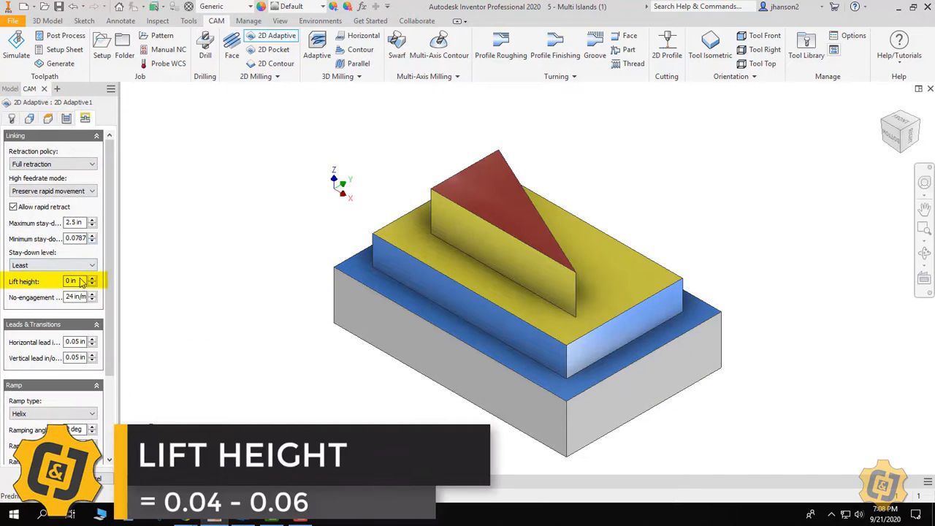
type(".04")
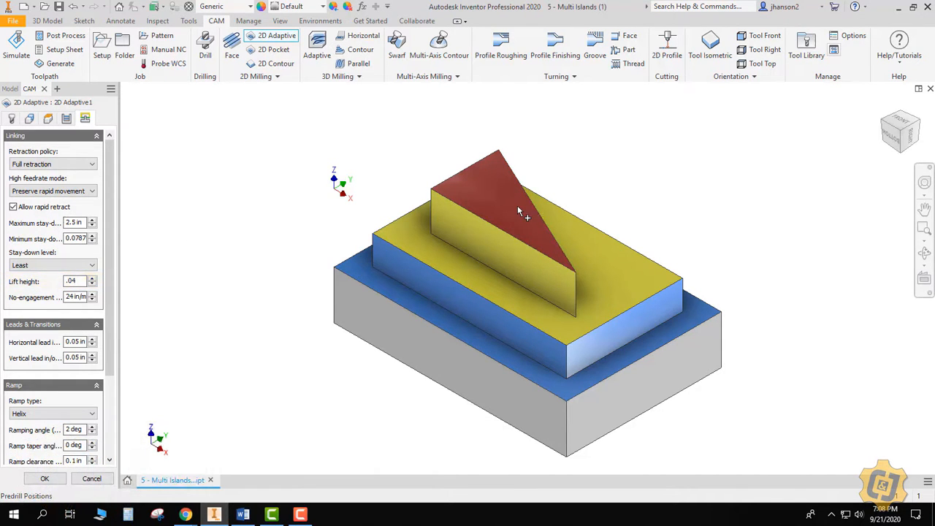
left_click(63, 265)
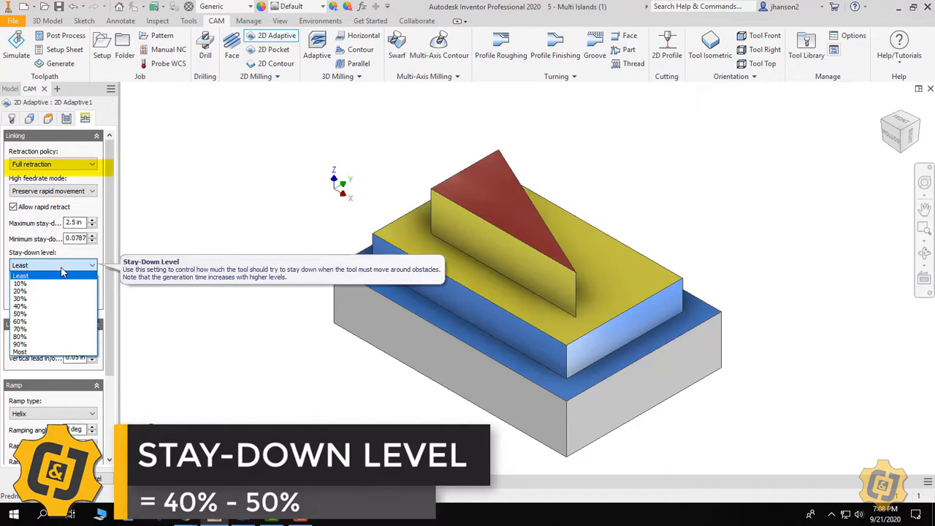
left_click(56, 305)
scroll(107, 320, "down", 3)
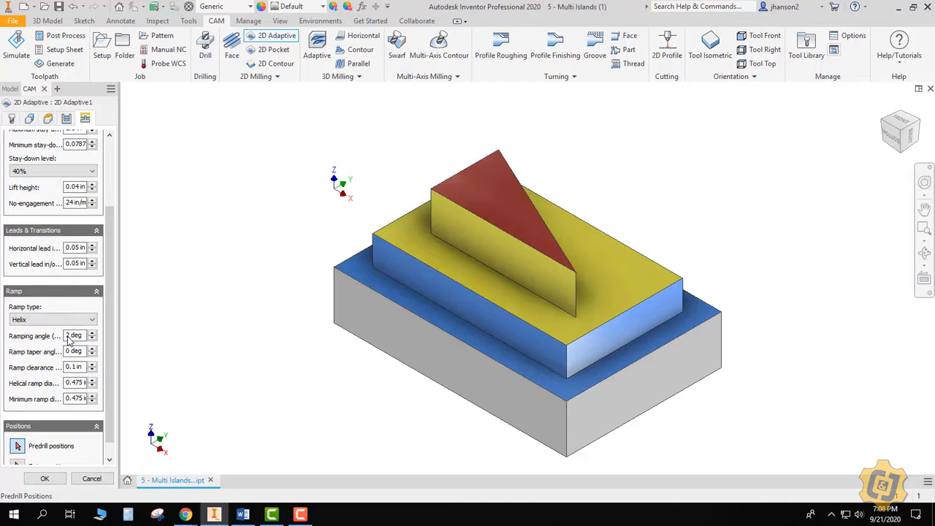
left_click_drag(109, 344, 108, 207)
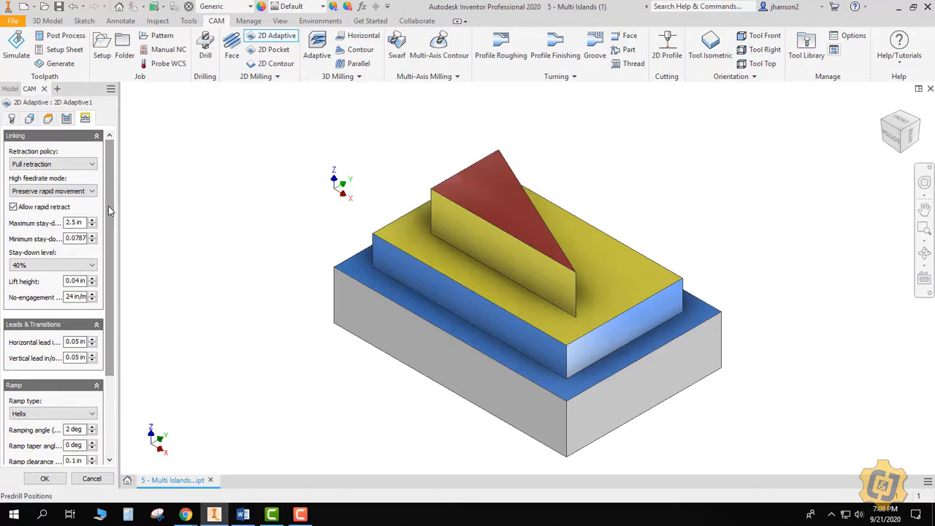
left_click(45, 479)
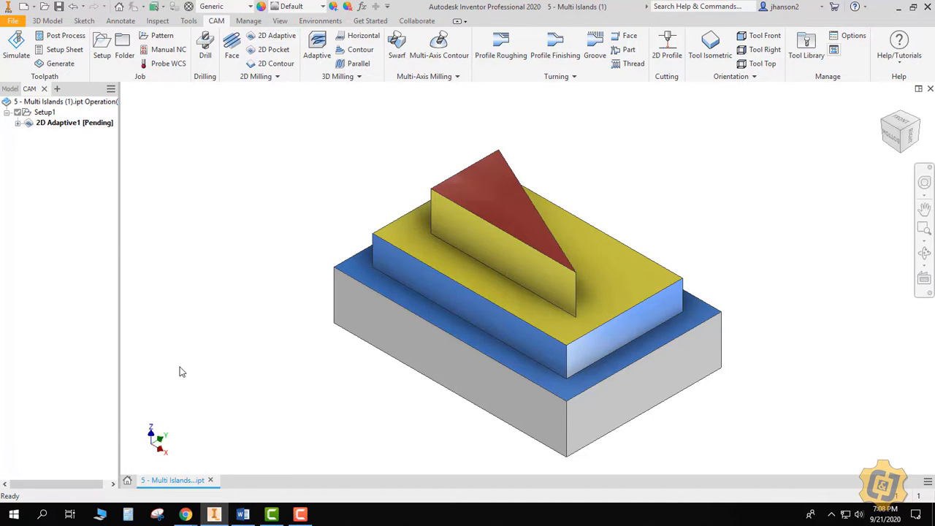
left_click(54, 124)
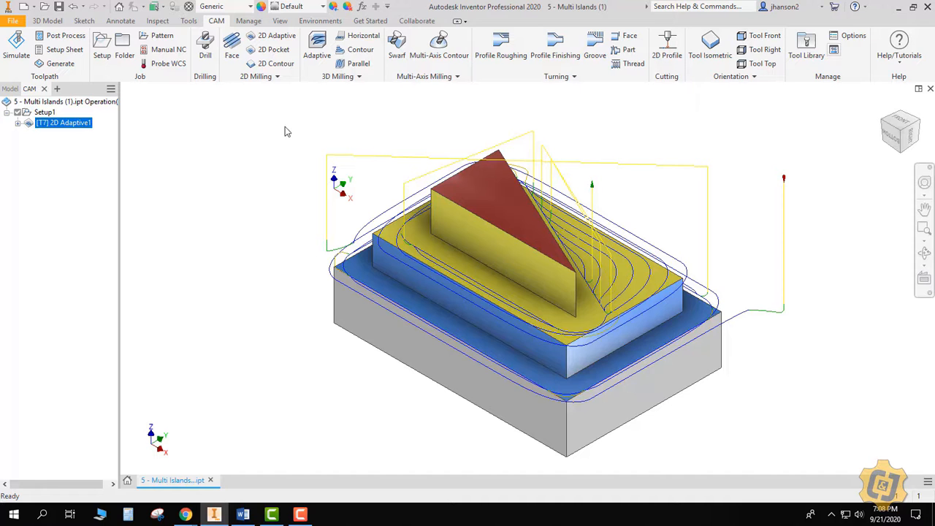
Start a 2D Pocket operation, select the floor faces around both islands as pockets, and check its height references.
left_click(271, 49)
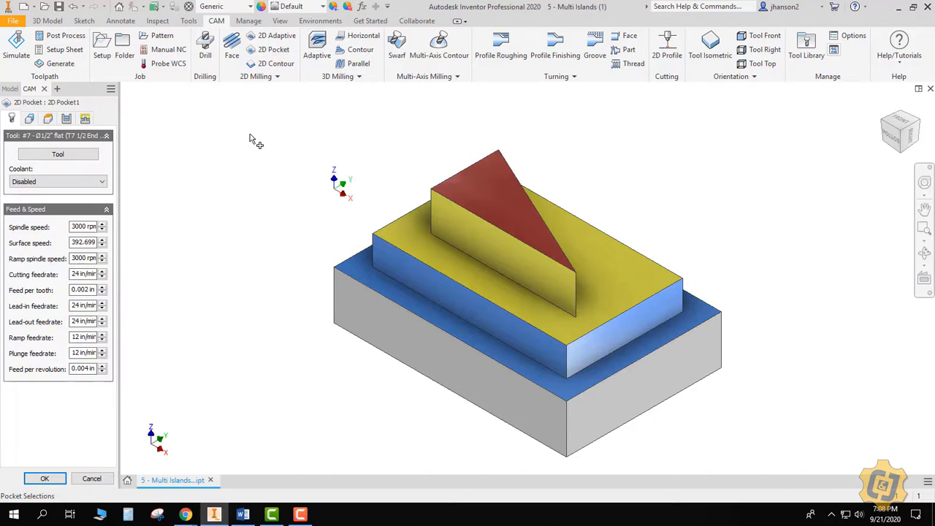
left_click(29, 118)
left_click(414, 304)
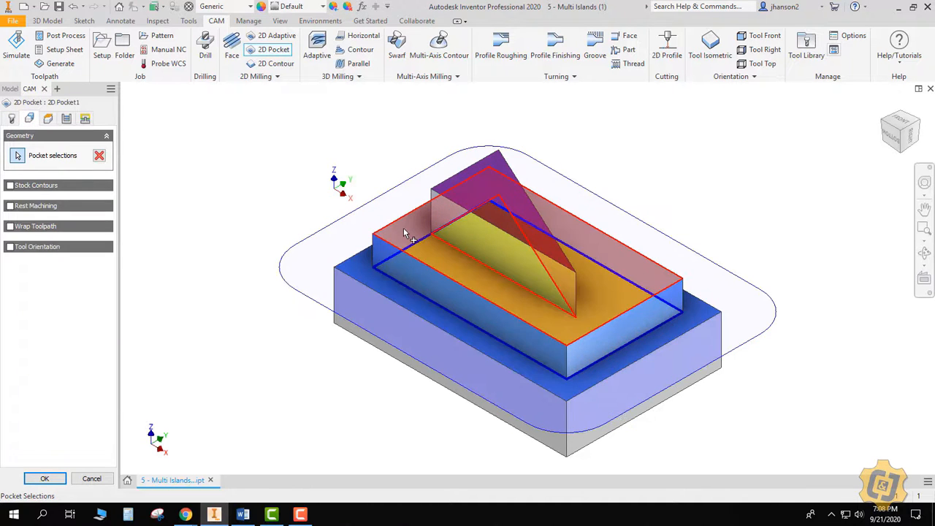
left_click(47, 118)
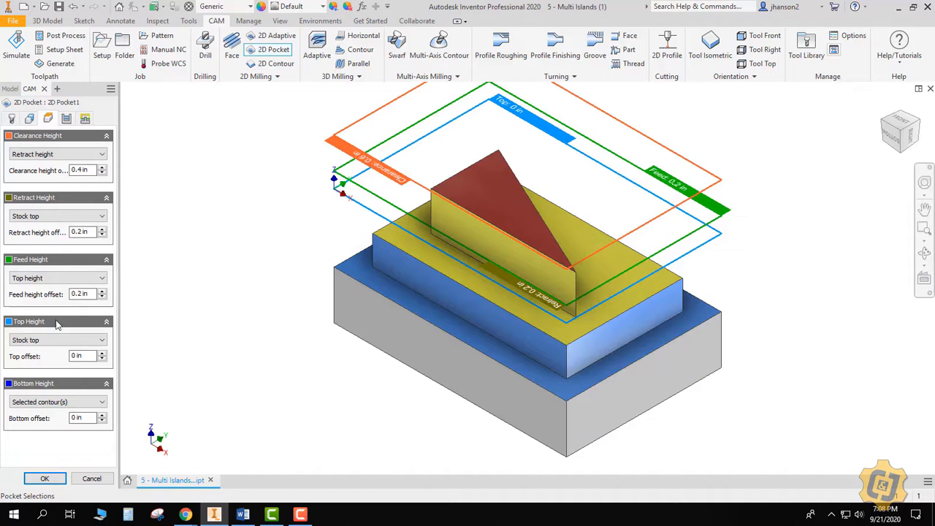
mouse_move(50, 341)
Change the pocket's maximum stepover expression to a factor of 0.5 of the tool diameter and set axial stock to leave to 0.
left_click(68, 119)
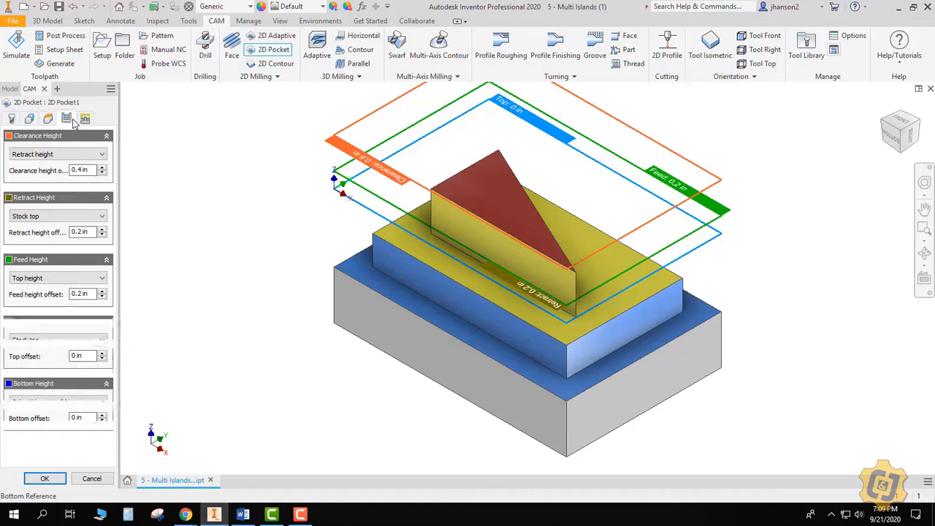
right_click(92, 259)
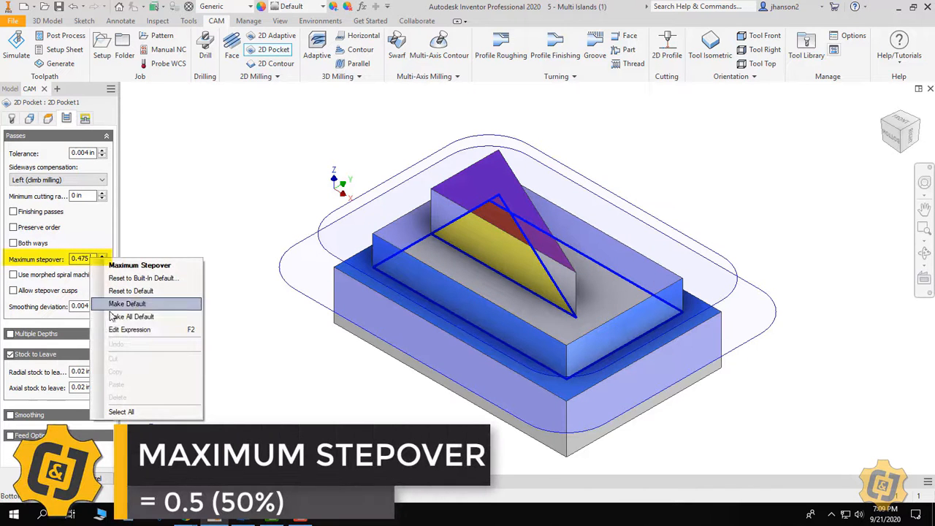
left_click(154, 328)
left_click(337, 147)
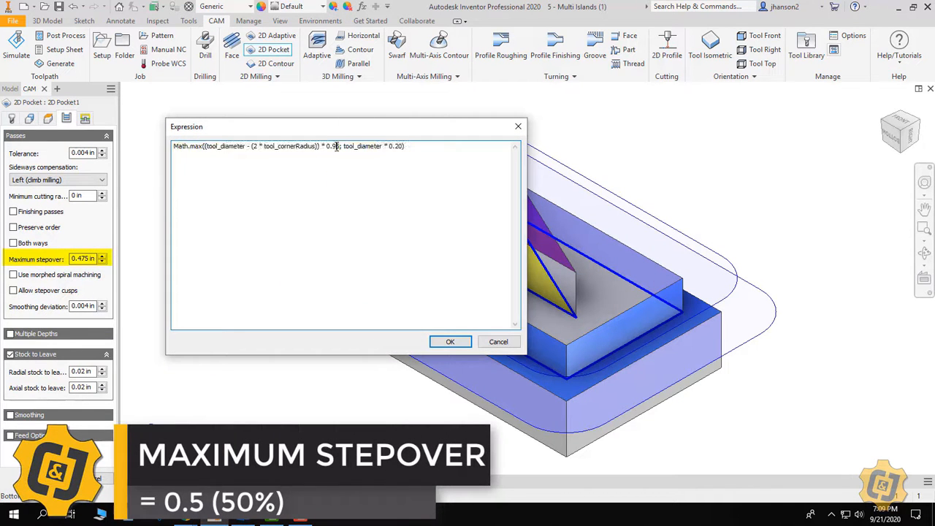
left_click(449, 342)
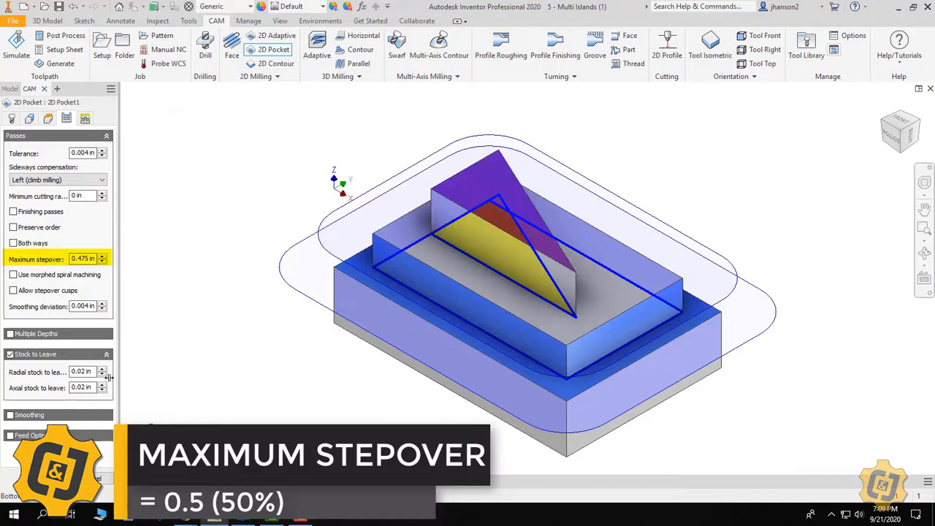
left_click(79, 388)
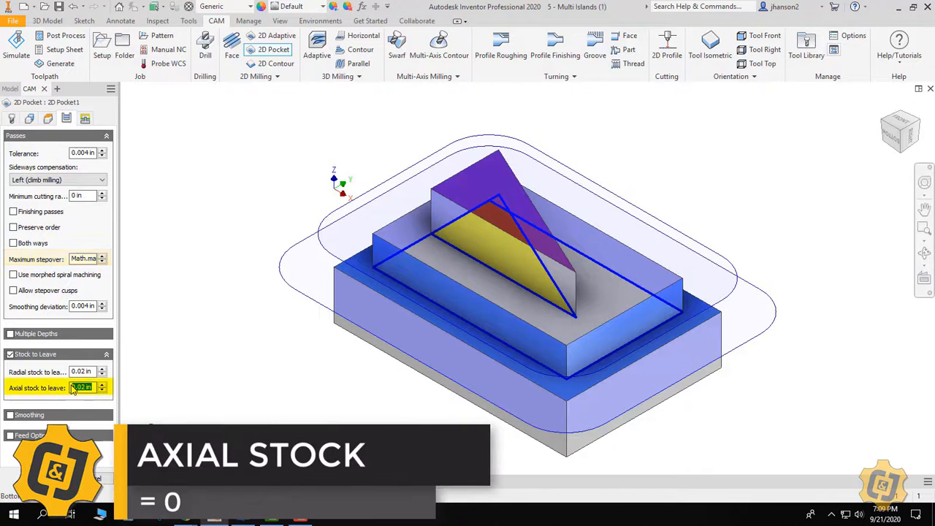
type("0")
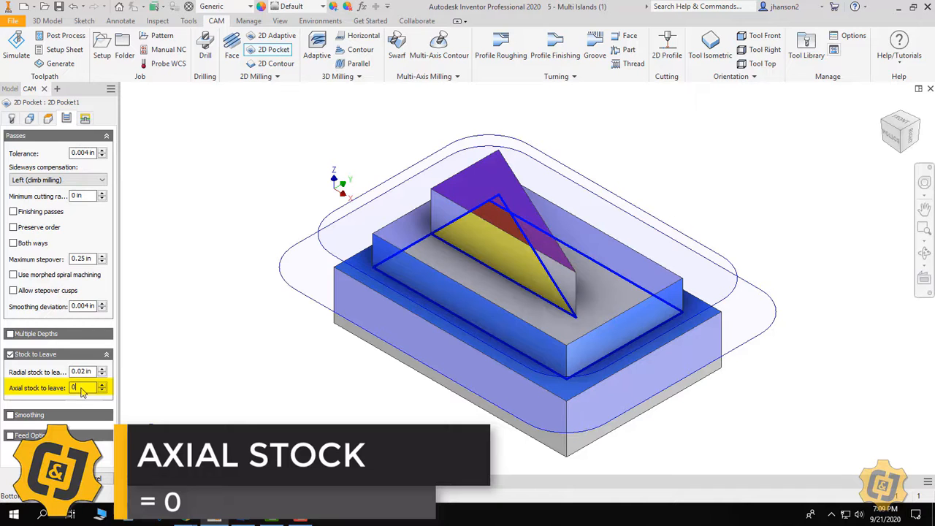
Set the 2D Pocket's lift height to 0.04 in and return to its height settings.
left_click(83, 120)
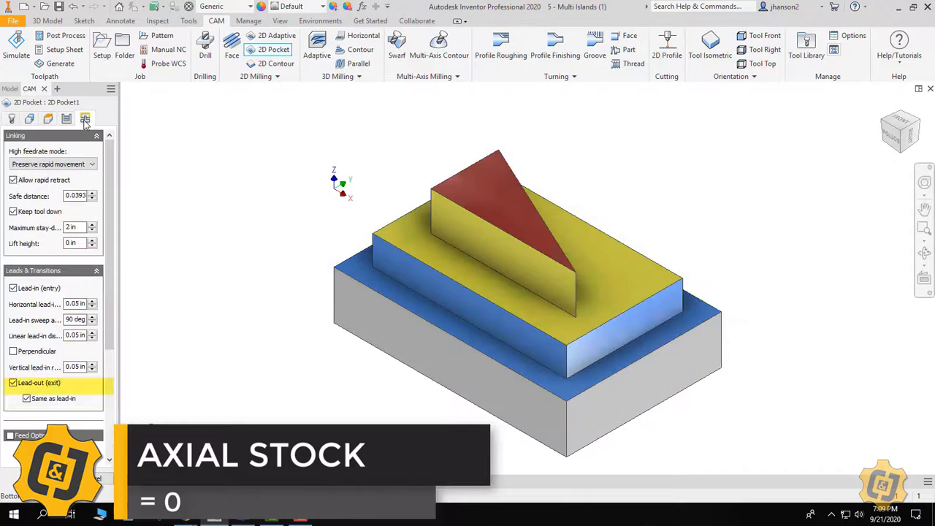
left_click(58, 242)
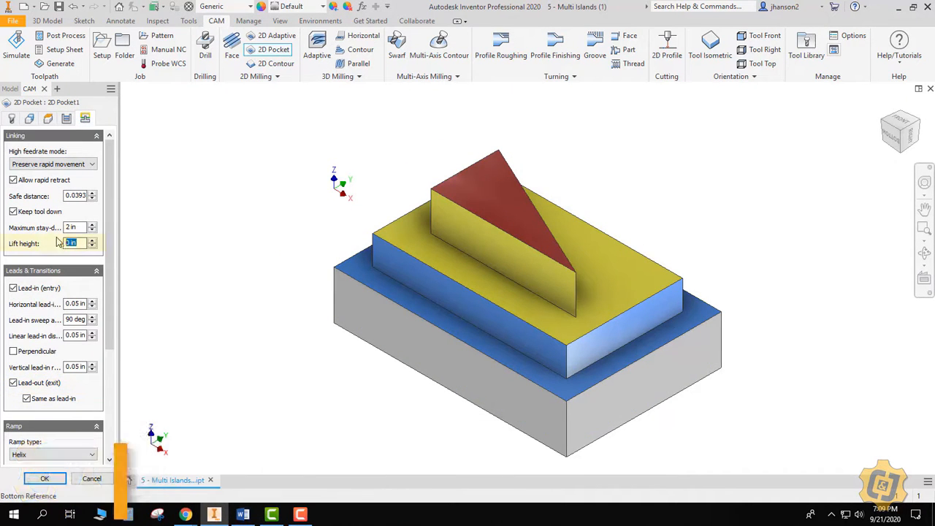
type(".06")
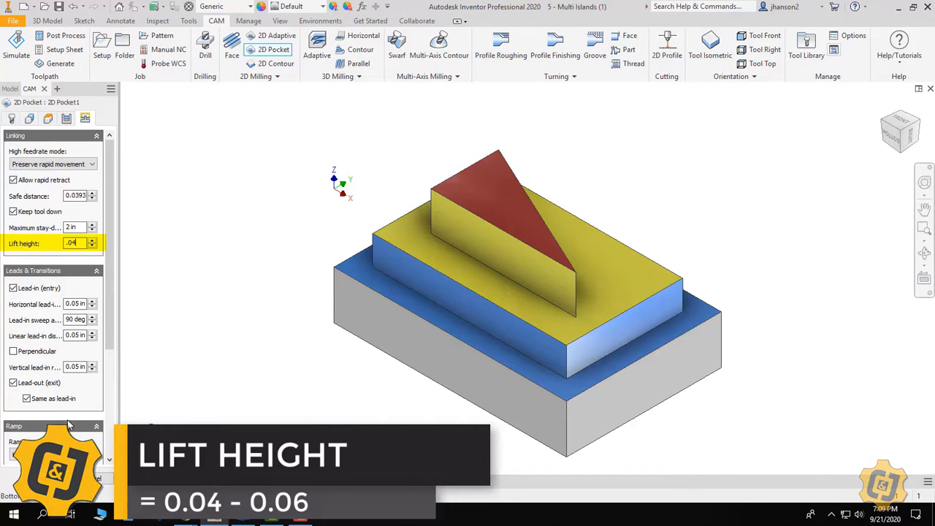
left_click(47, 120)
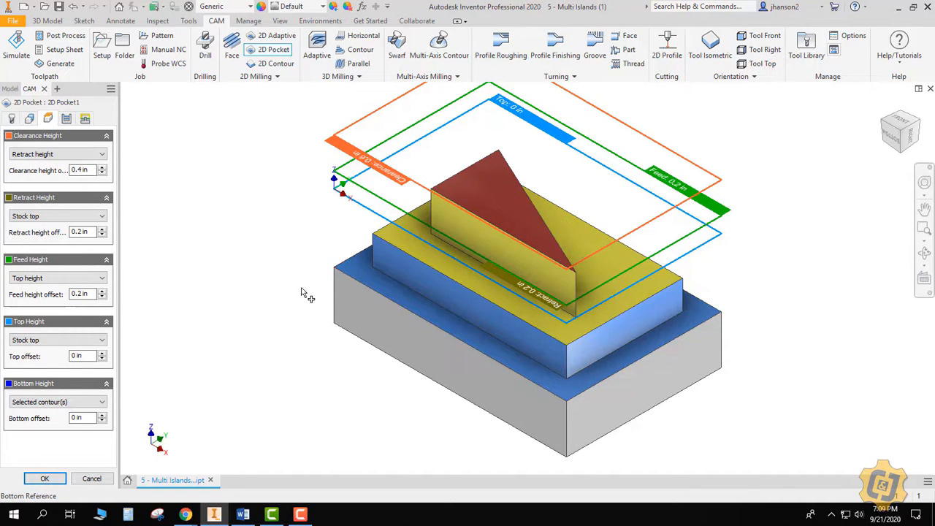
Generate the 2D Pocket toolpath and add a 2D Contour operation around the base edges of the rectangular and triangular islands.
left_click(59, 476)
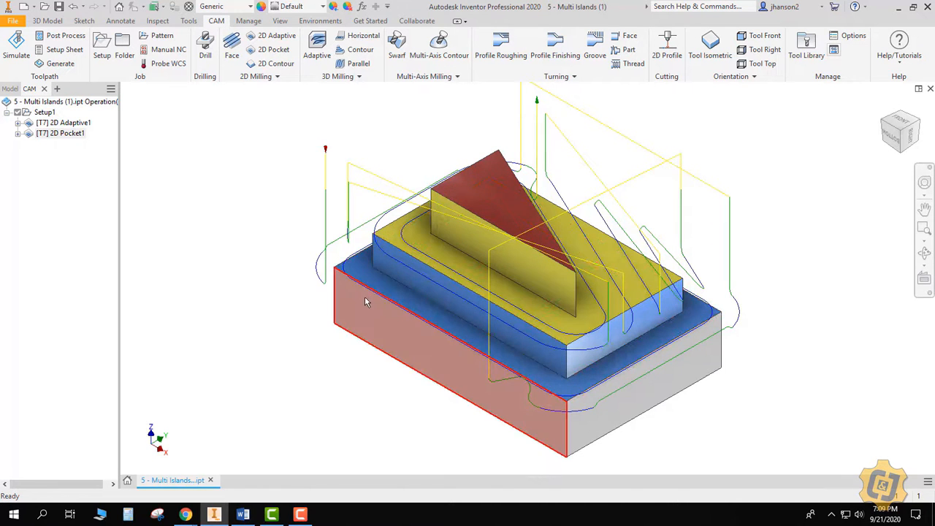
left_click(252, 64)
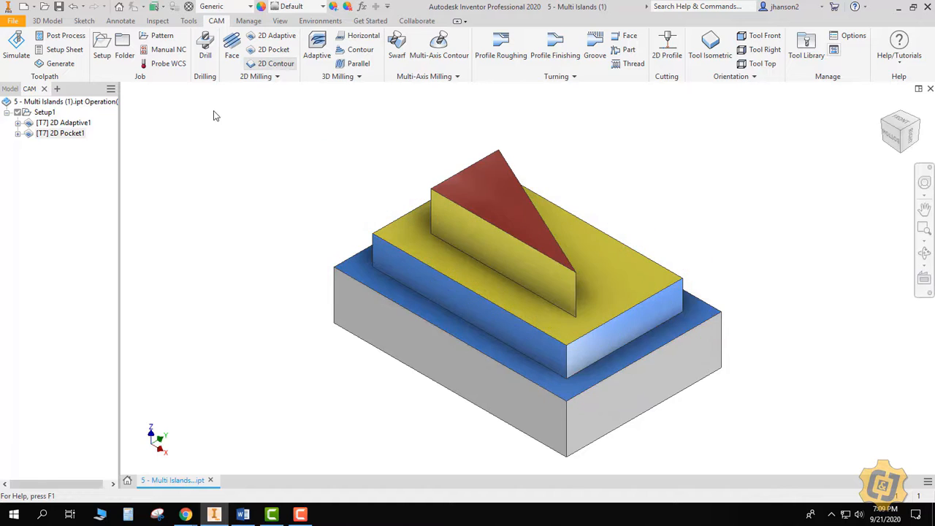
left_click(369, 277)
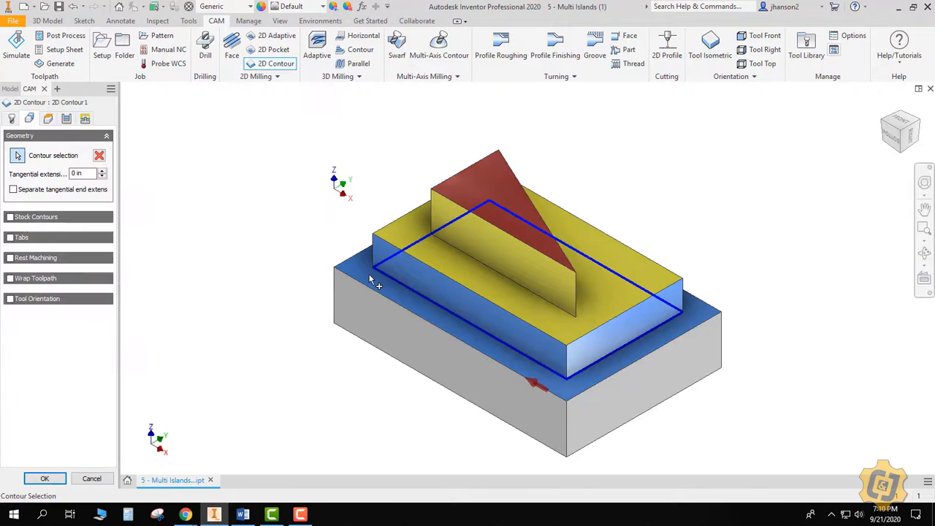
left_click(442, 242)
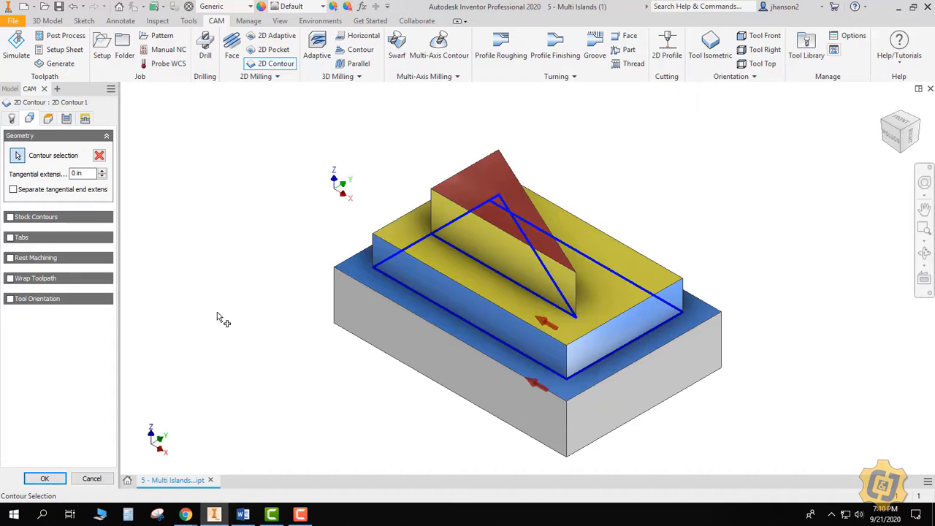
left_click(59, 478)
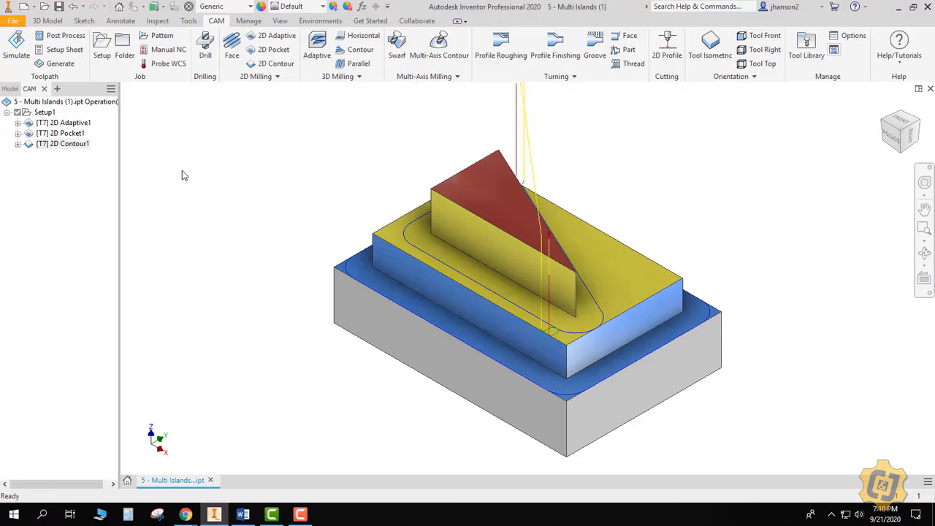
Simulate all operations of Setup1 from start to finish at a faster playback speed, then close the simulation.
left_click(44, 113)
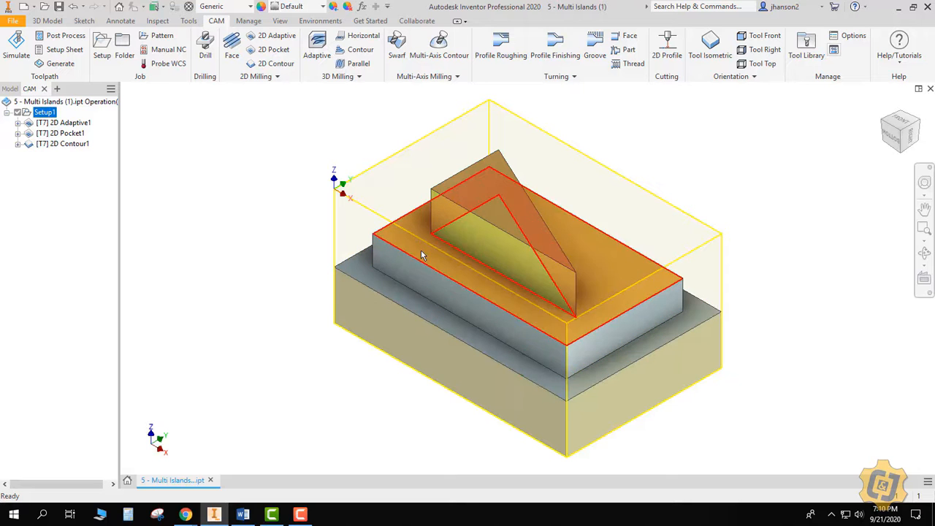
left_click(16, 45)
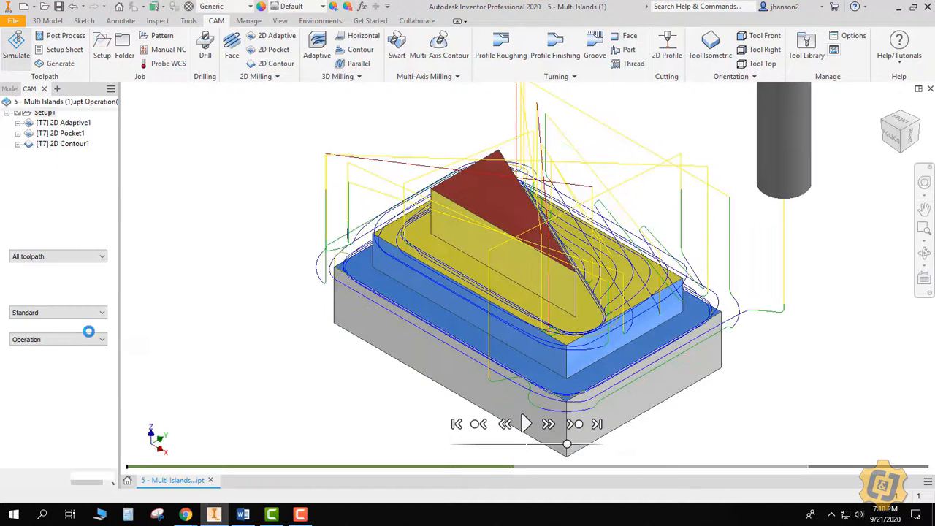
left_click(64, 388)
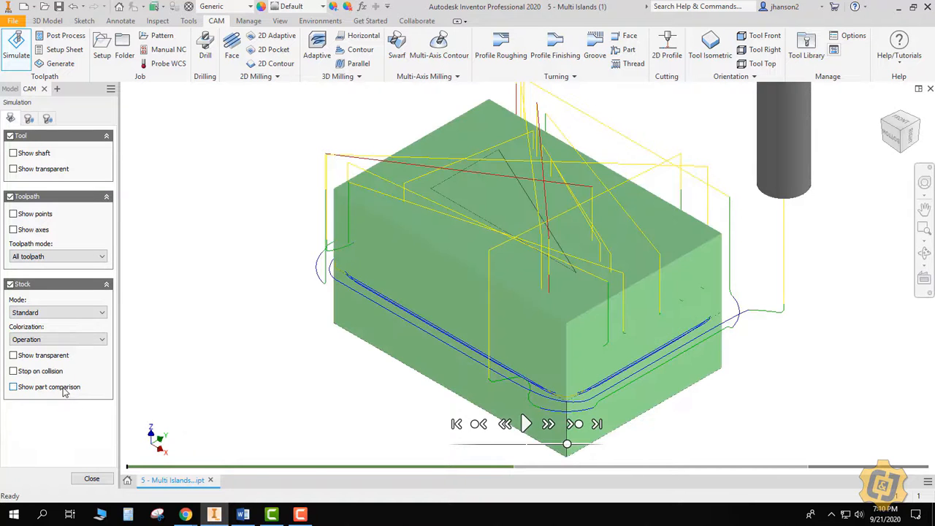
left_click(526, 423)
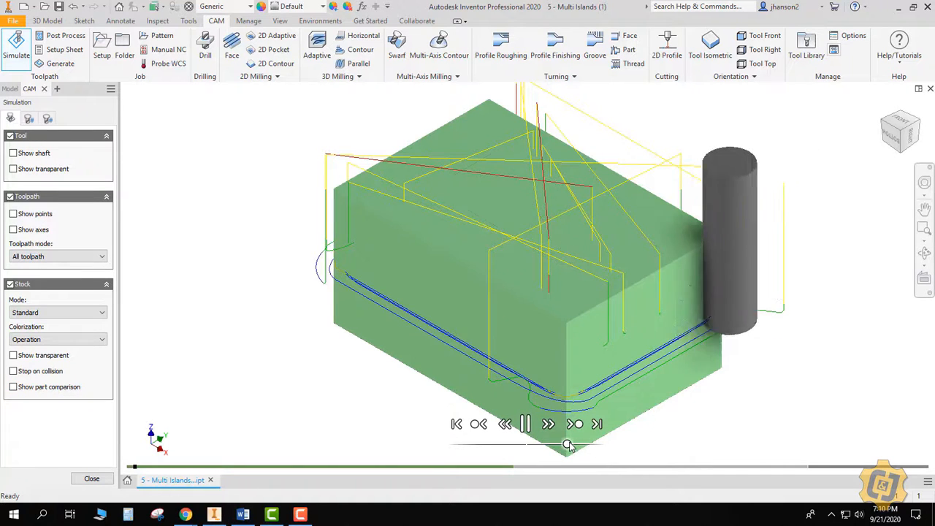
left_click_drag(567, 443, 596, 448)
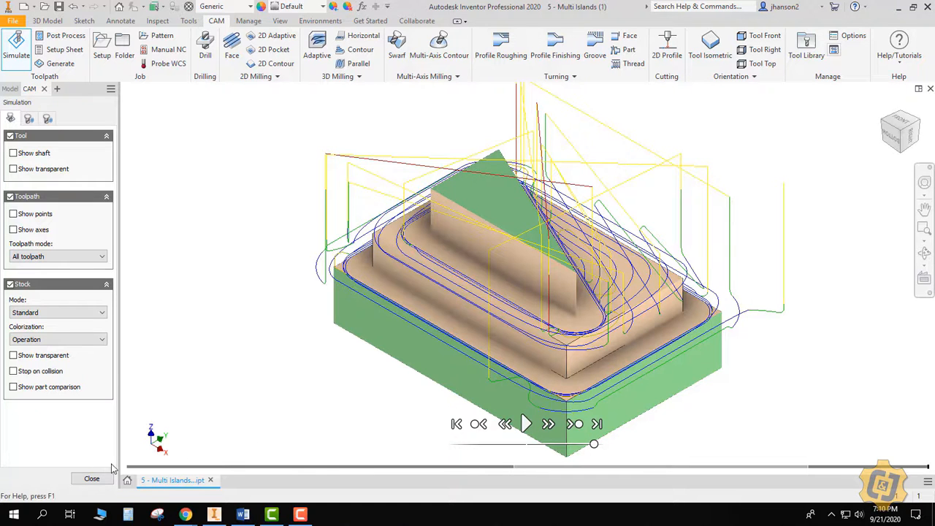
left_click(91, 478)
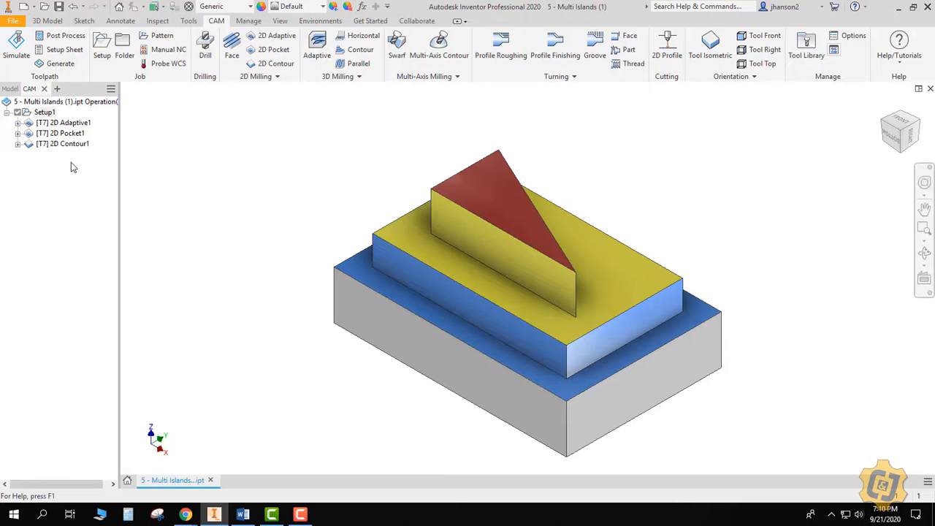
Edit the 2D Contour operation's passes to preserve the machining order and regenerate its toolpath.
double_click(63, 145)
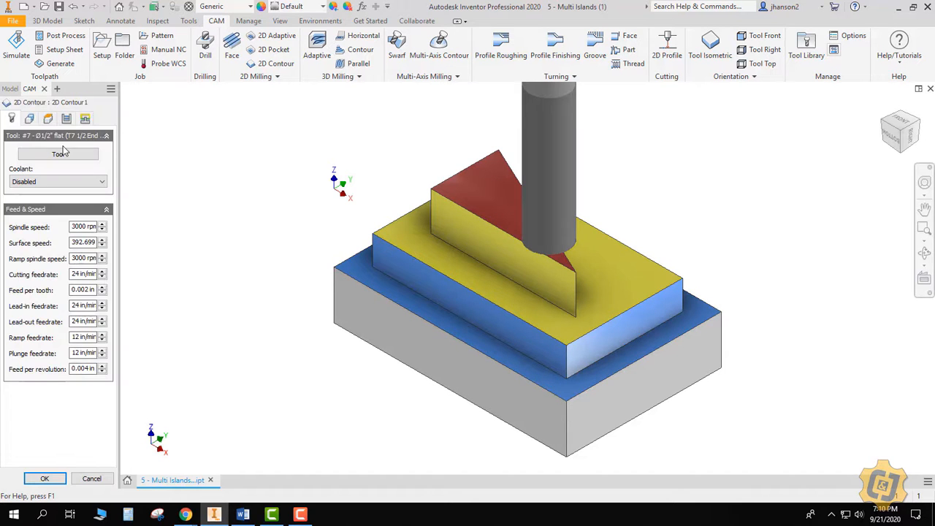
left_click(66, 120)
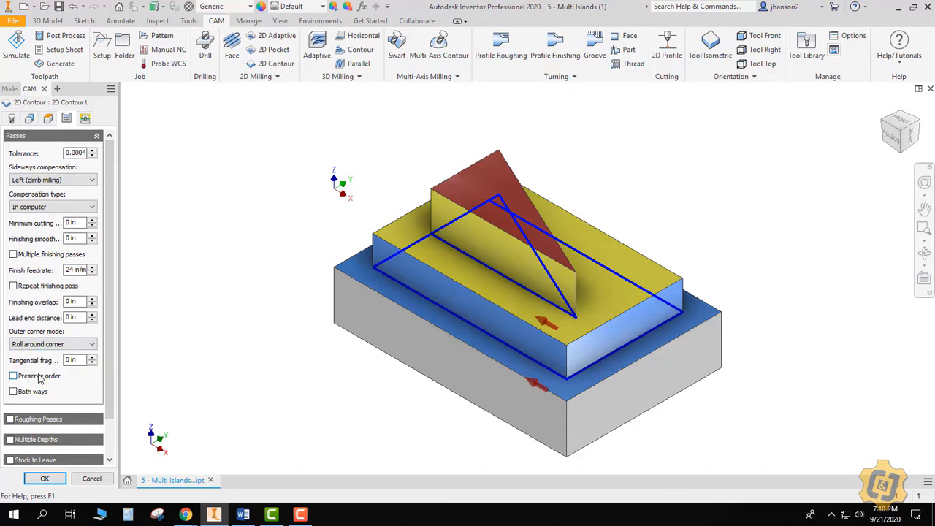
left_click(40, 376)
left_click(44, 479)
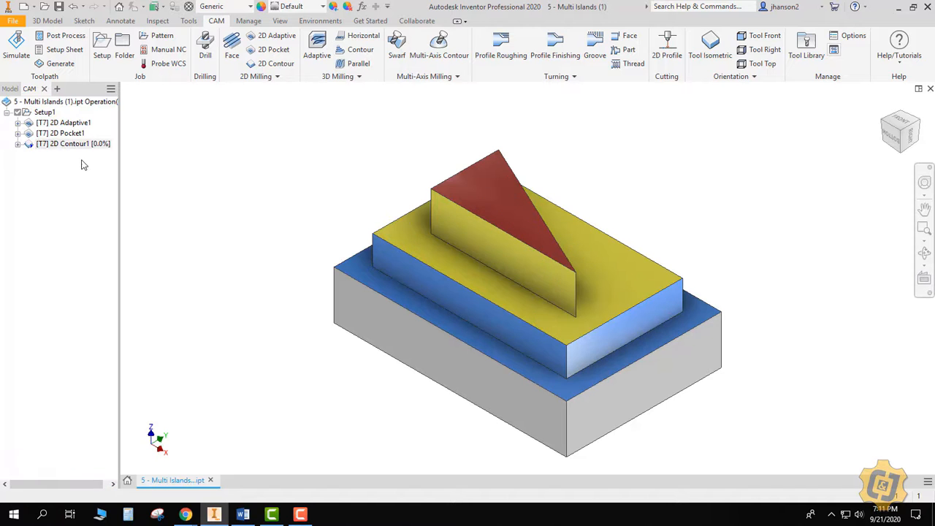
Reopen the 2D Pocket operation and examine the maximum stay-down distance and lift height in its linking settings.
left_click(65, 134)
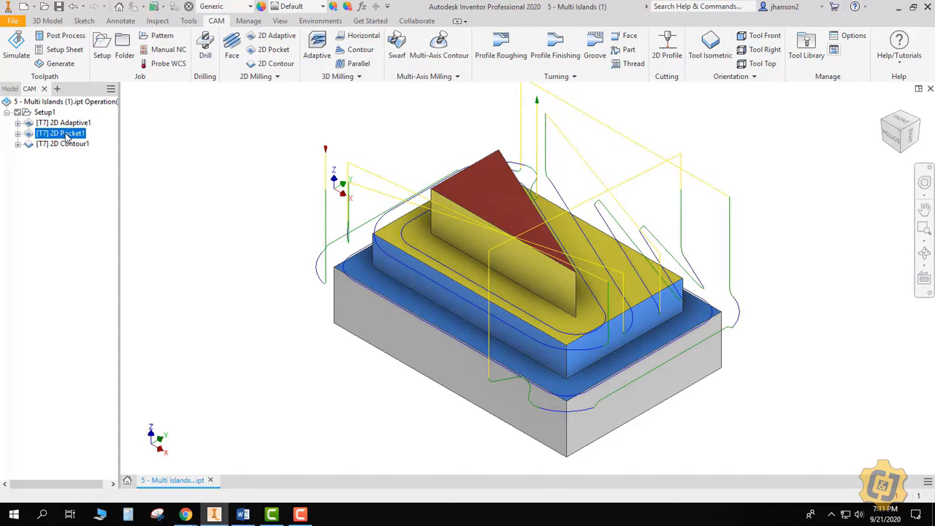
double_click(65, 136)
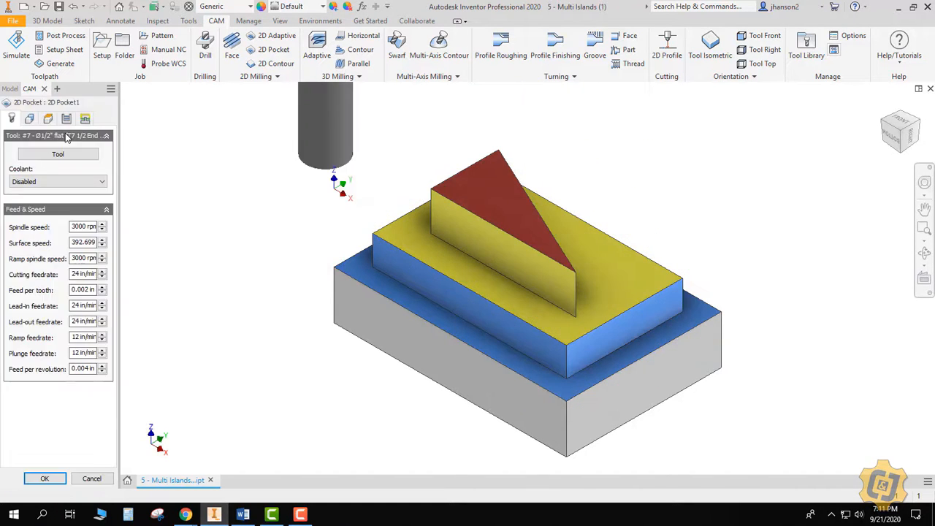
left_click(85, 118)
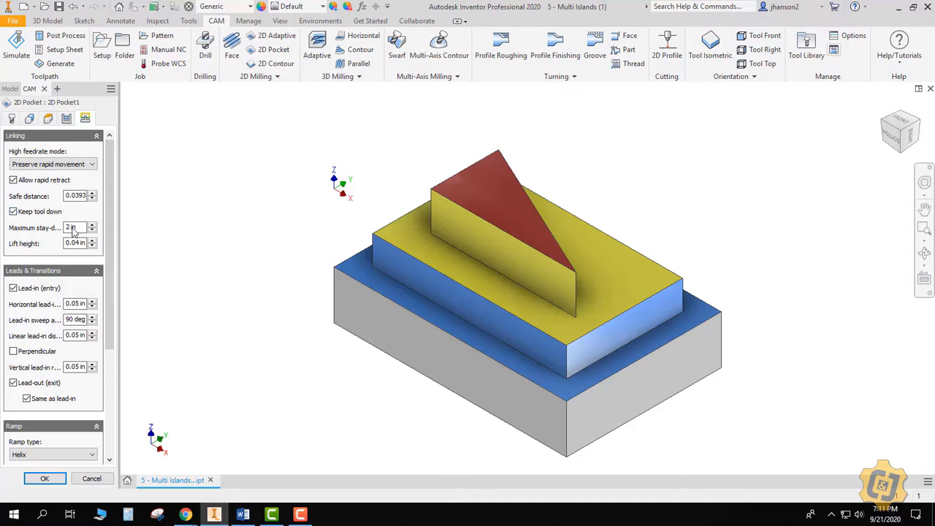
mouse_move(80, 249)
mouse_move(80, 232)
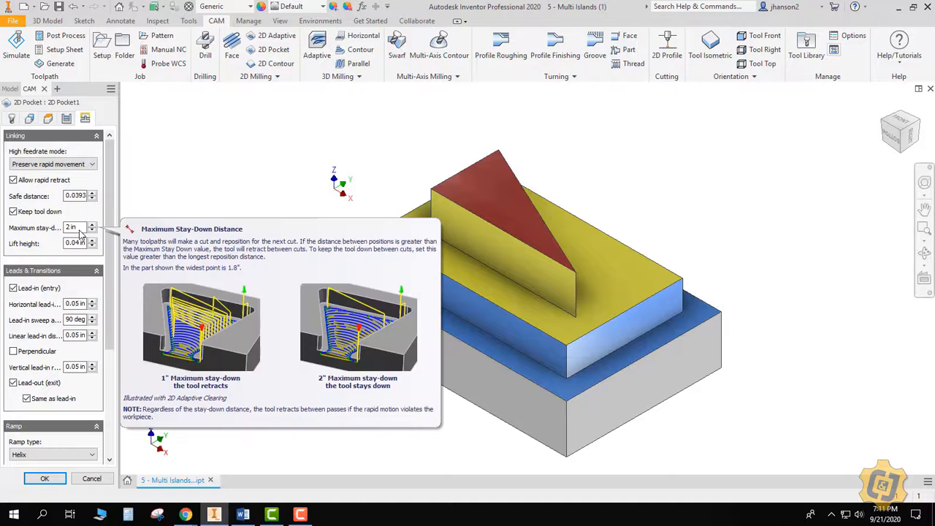
left_click(59, 481)
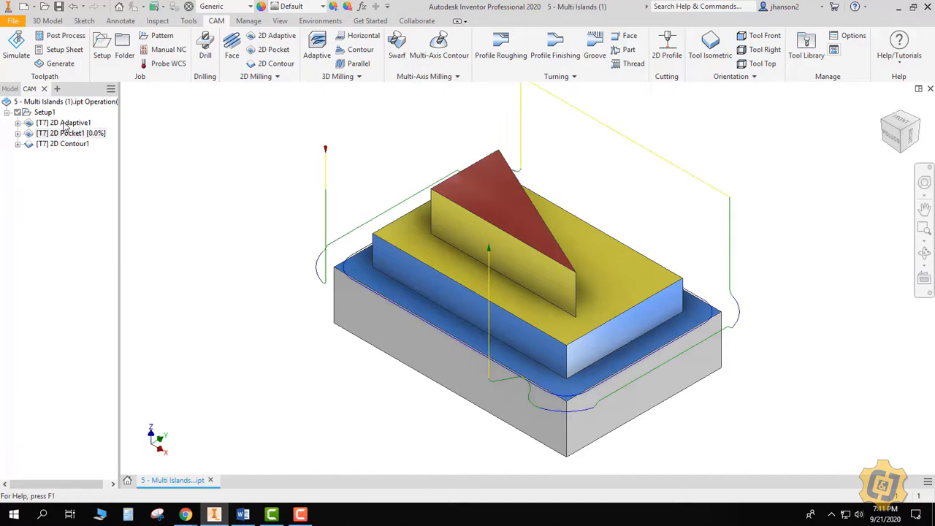
Review the toolpaths of the 2D Adaptive, 2D Pocket and 2D Contour operations one after another.
left_click(65, 124)
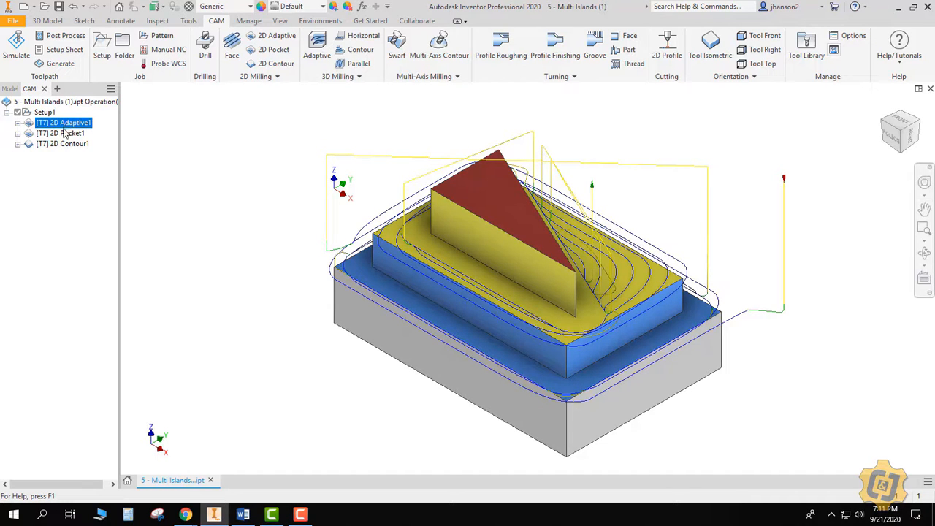
left_click(64, 133)
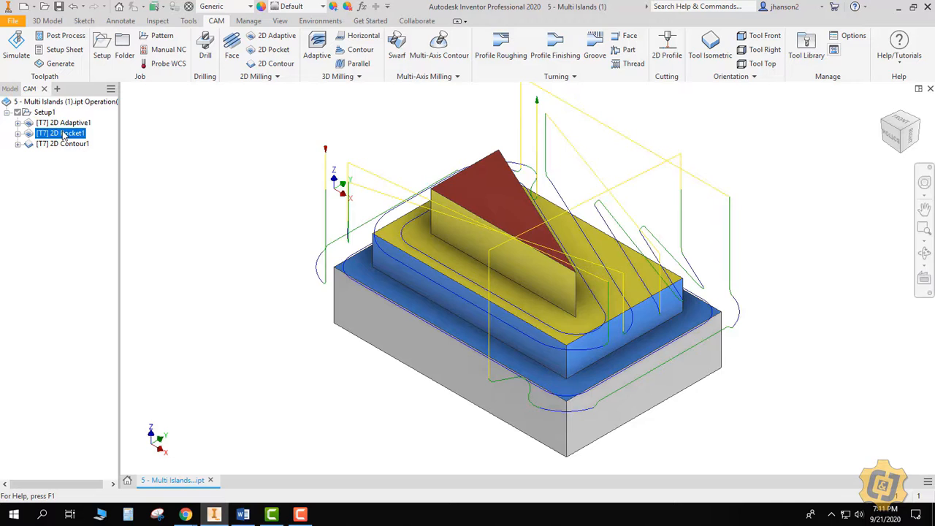
left_click(63, 145)
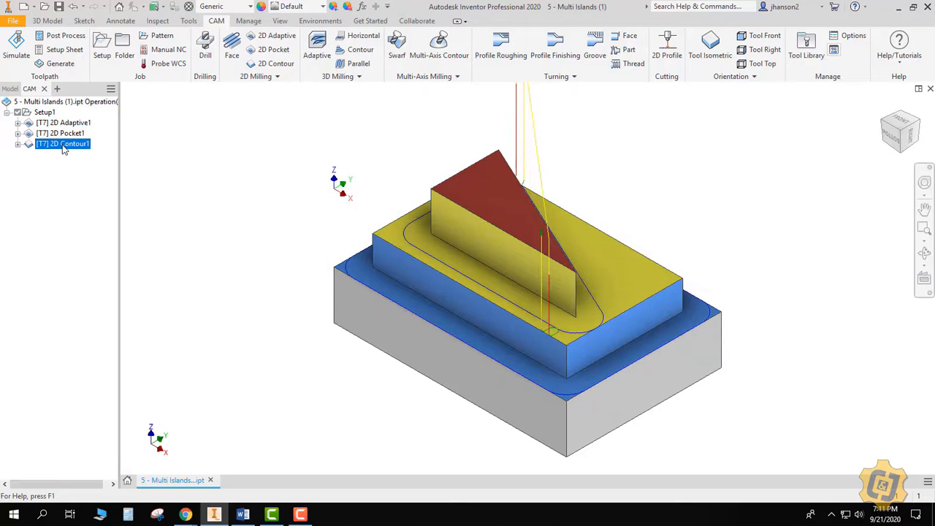